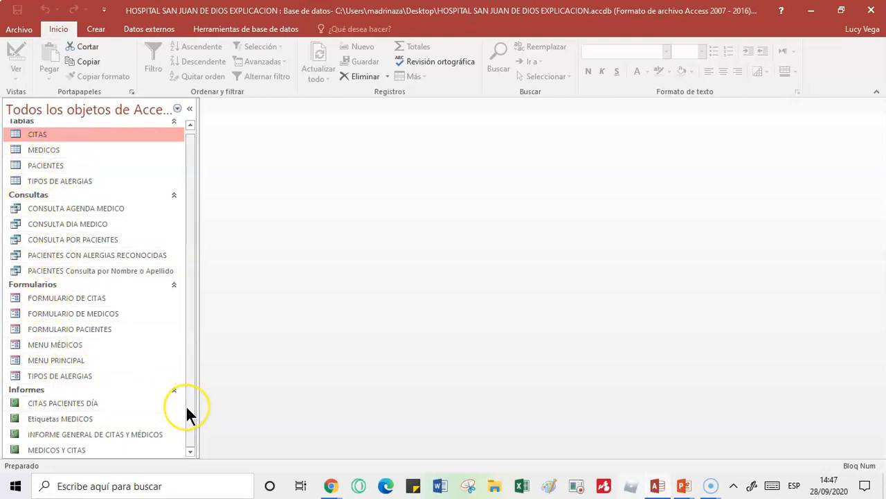
# Create a new blank macro and make the full set of macro actions available in its design
pyautogui.click(103, 30)
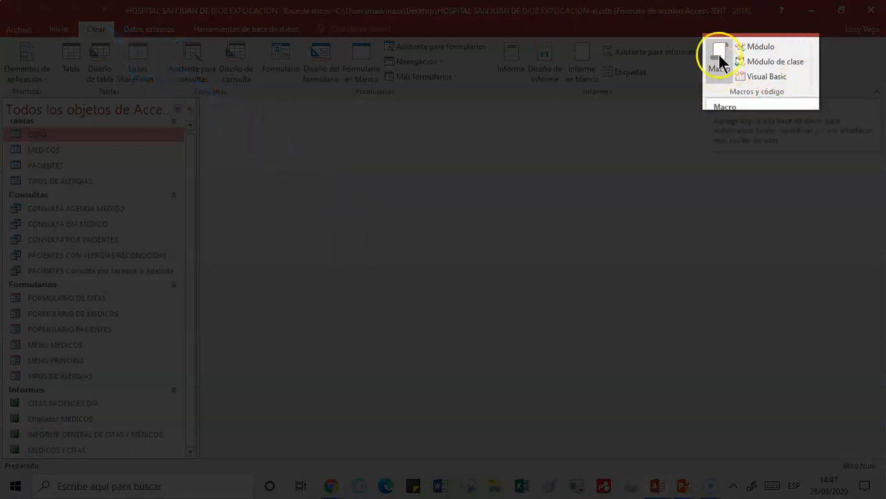
pyautogui.click(720, 67)
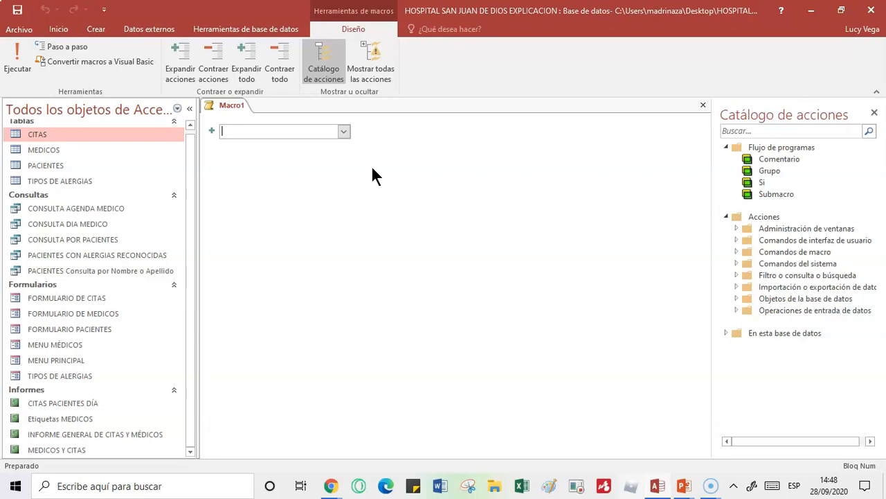
pyautogui.click(344, 132)
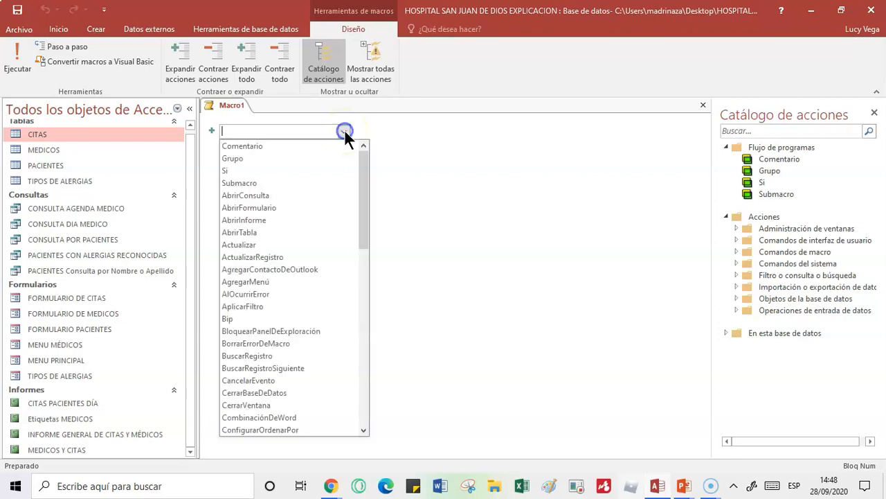
pyautogui.moveTo(360, 172)
pyautogui.mouseDown()
pyautogui.moveTo(349, 396)
pyautogui.moveTo(360, 155)
pyautogui.mouseUp()
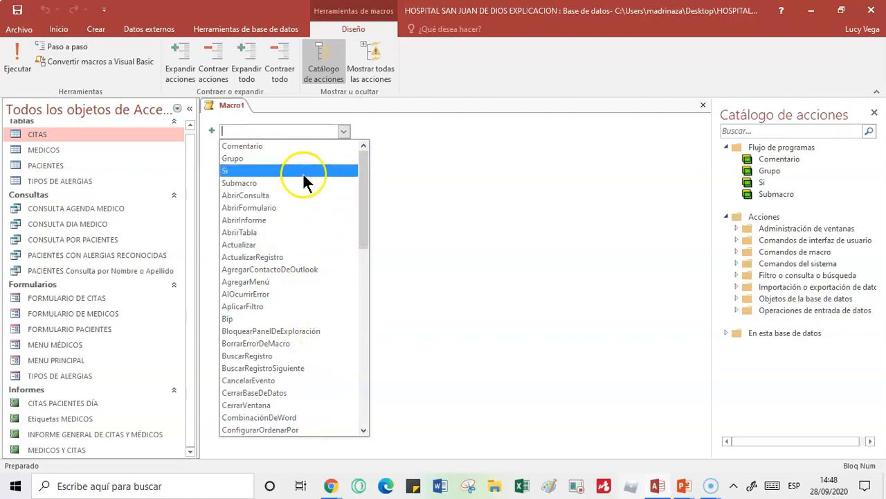
pyautogui.moveTo(360, 173)
pyautogui.mouseDown()
pyautogui.moveTo(363, 374)
pyautogui.moveTo(362, 167)
pyautogui.mouseUp()
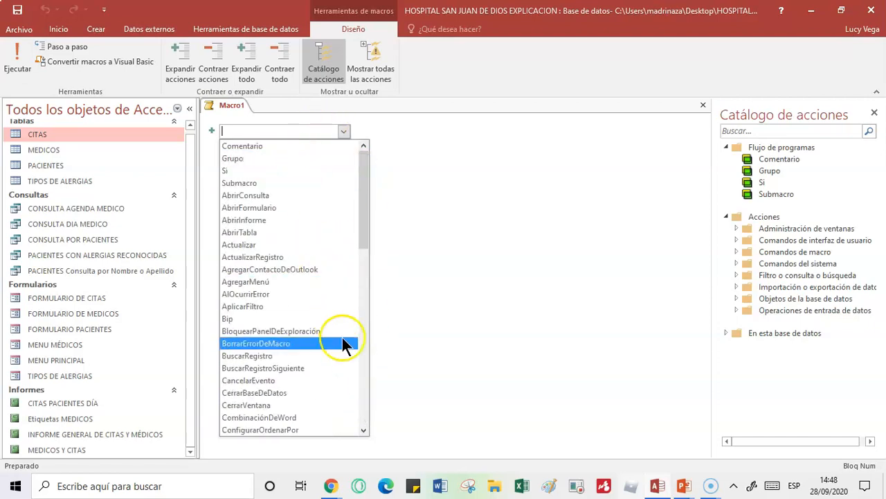
pyautogui.click(365, 54)
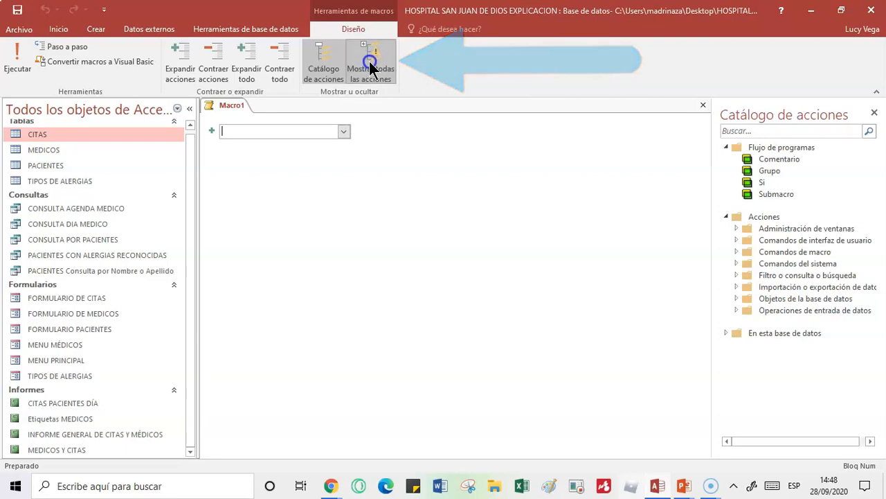
pyautogui.click(343, 131)
pyautogui.moveTo(375, 173); pyautogui.dragTo(358, 141)
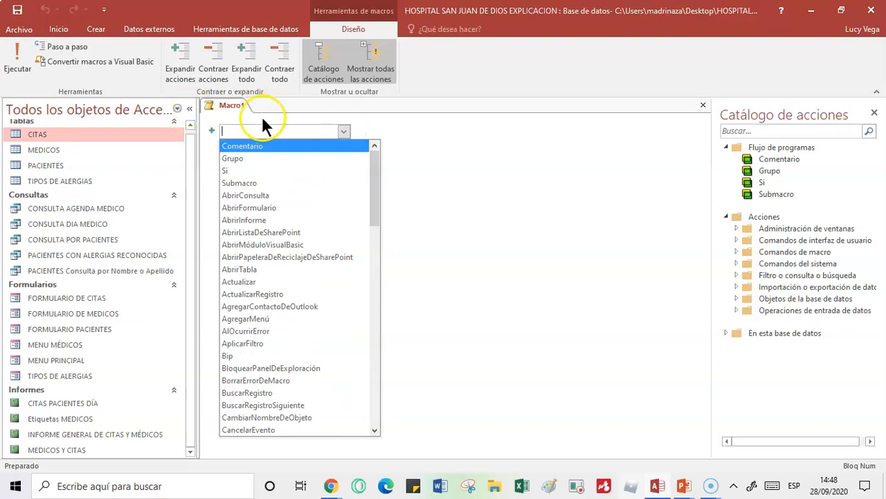
pyautogui.press('Down')
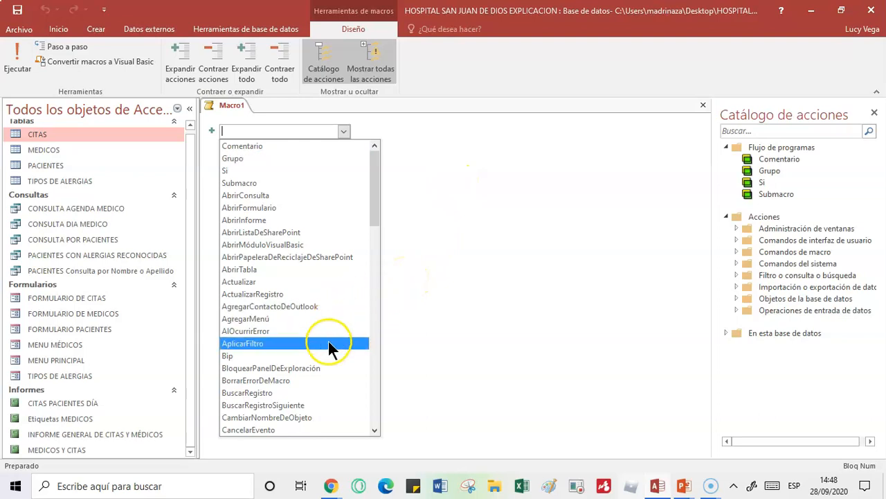
pyautogui.click(274, 209)
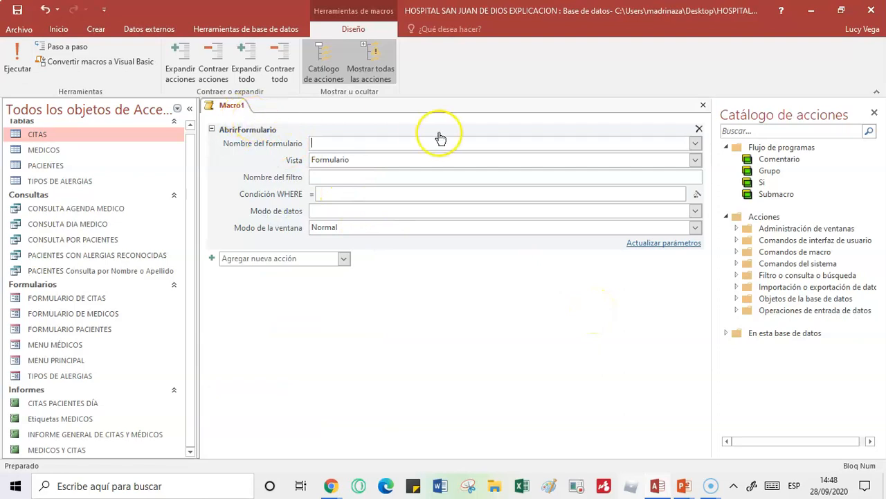
pyautogui.click(699, 129)
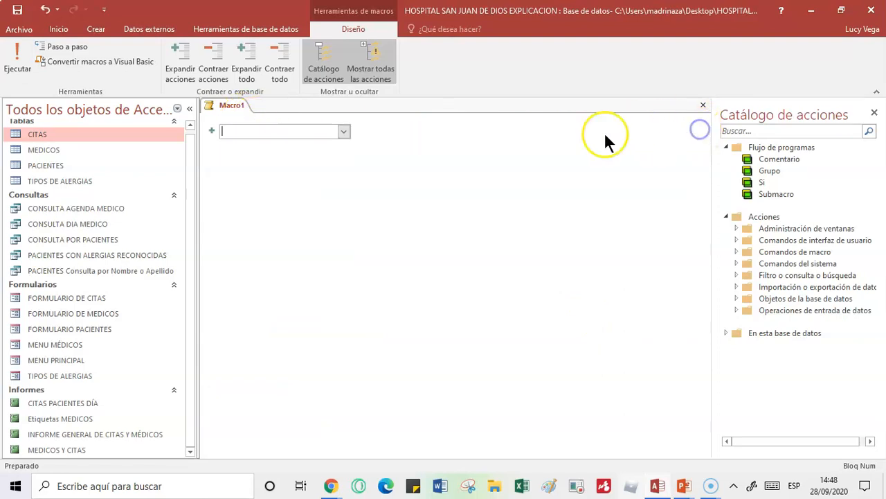
# Add an AbrirFormulario action to the macro and set its form name to MENU PRINCIPAL
pyautogui.click(343, 130)
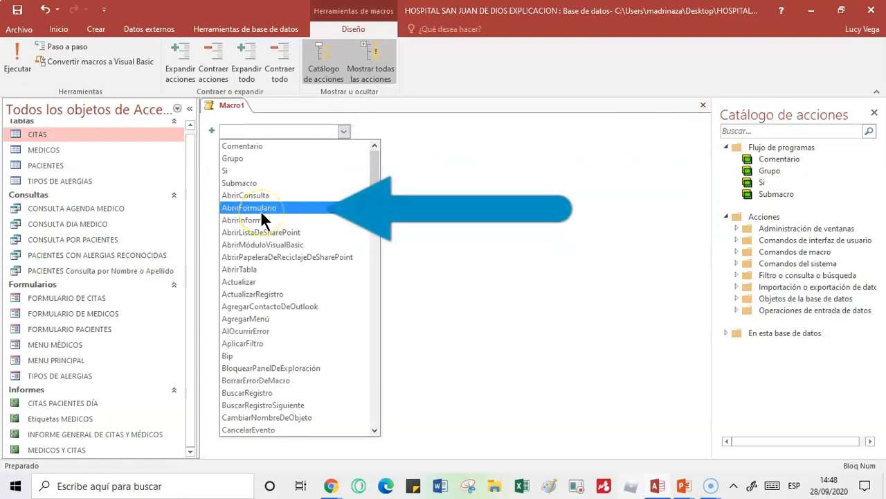
pyautogui.moveTo(374, 156)
pyautogui.mouseDown()
pyautogui.moveTo(358, 412)
pyautogui.moveTo(370, 161)
pyautogui.mouseUp()
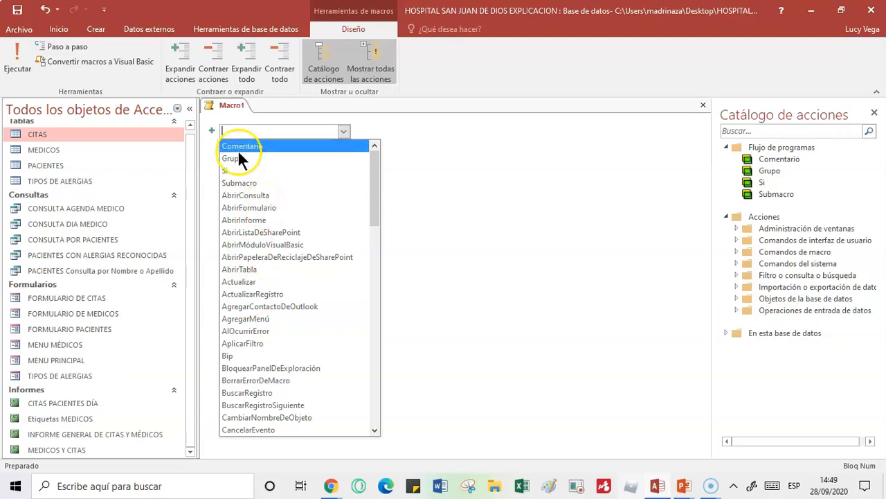
pyautogui.click(260, 207)
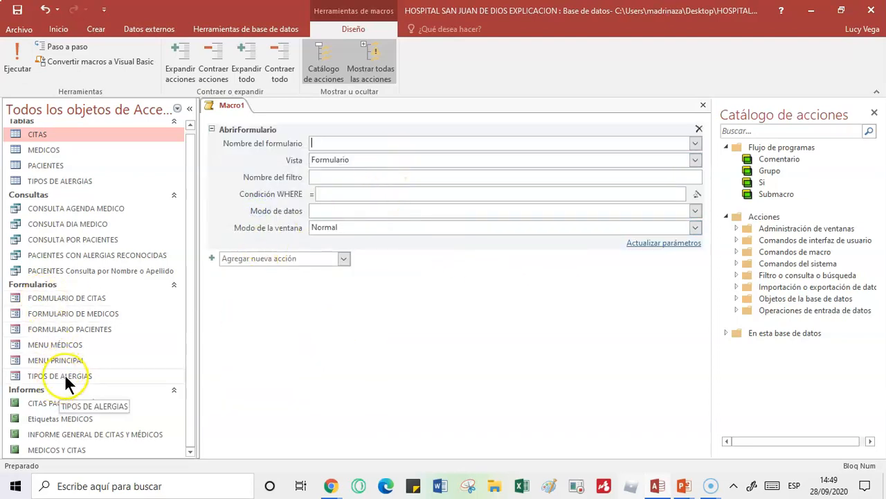
pyautogui.click(694, 144)
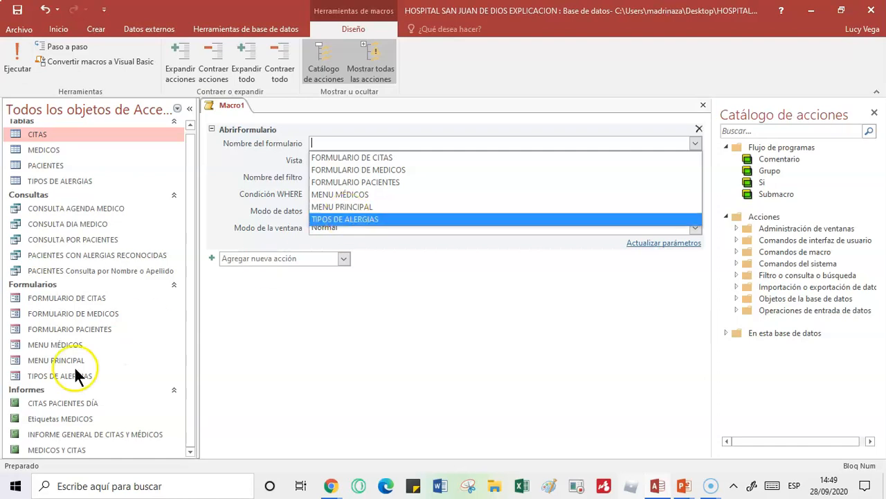
pyautogui.click(348, 207)
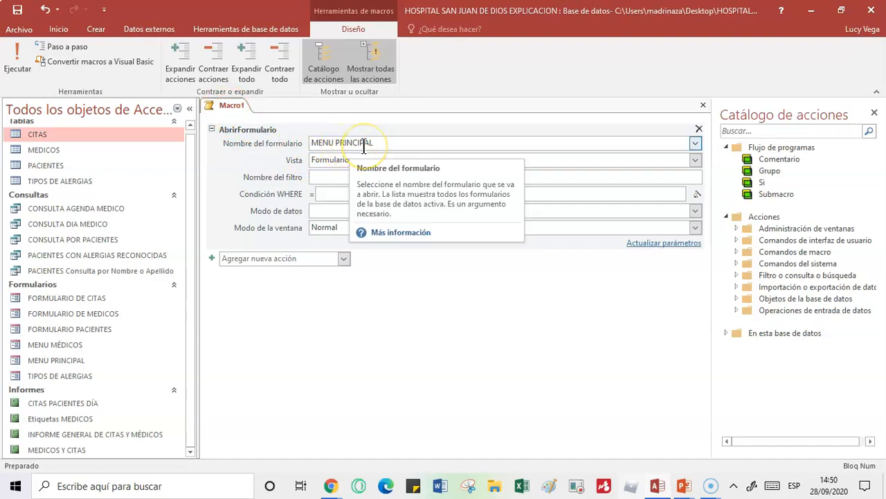
pyautogui.click(314, 142)
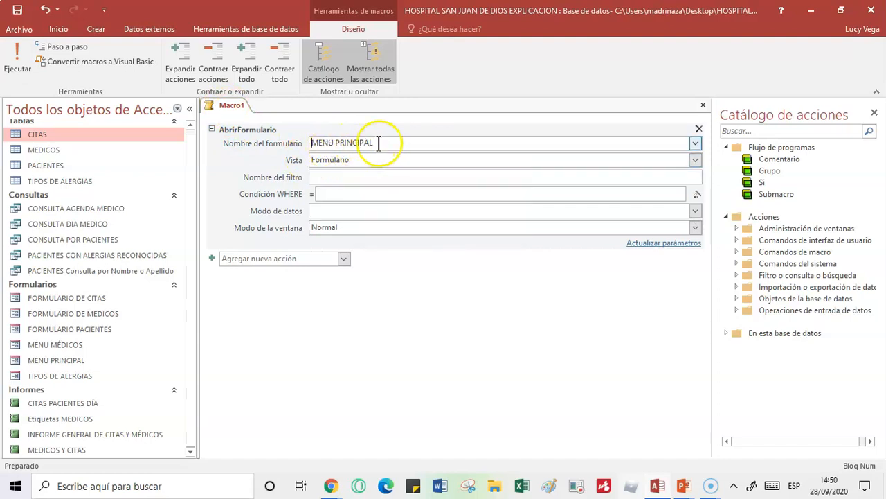
# Open the MENU PRINCIPAL form to view its contents, and close it again
pyautogui.doubleClick(51, 360)
pyautogui.moveTo(348, 126); pyautogui.dragTo(383, 121)
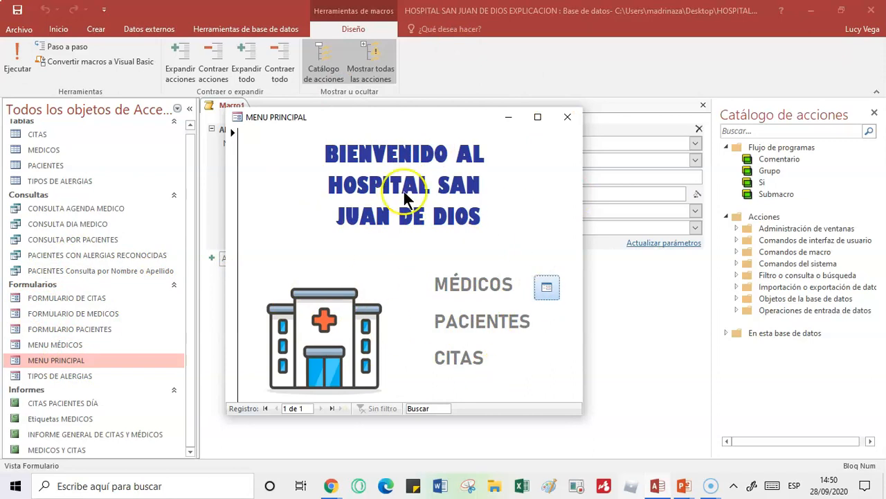
pyautogui.click(565, 120)
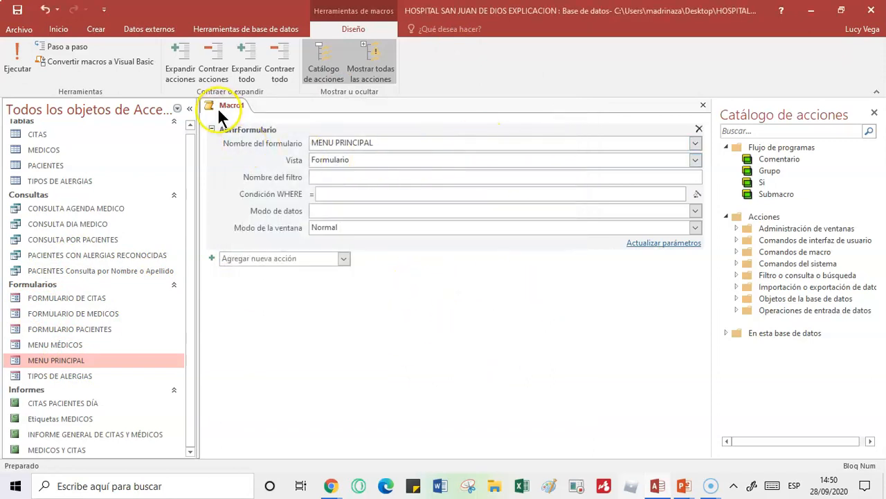
# Delete the AbrirFormulario action from the macro, and create and close a second blank macro
pyautogui.click(698, 131)
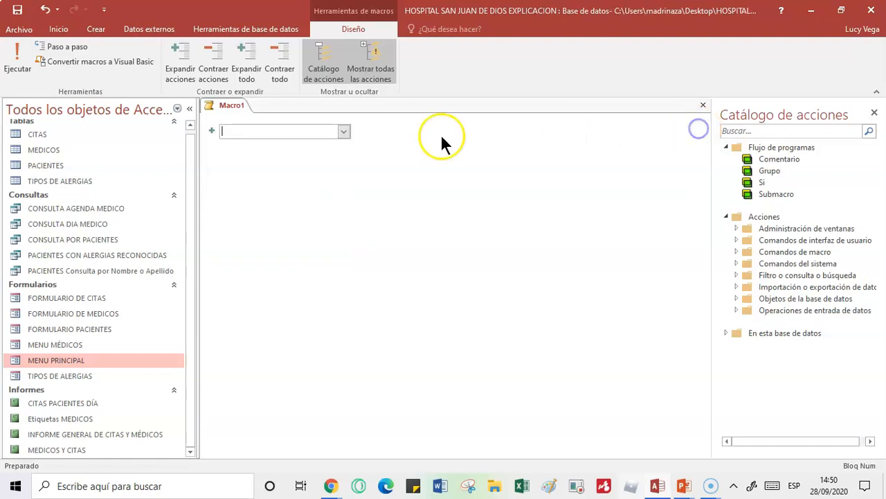
pyautogui.click(93, 29)
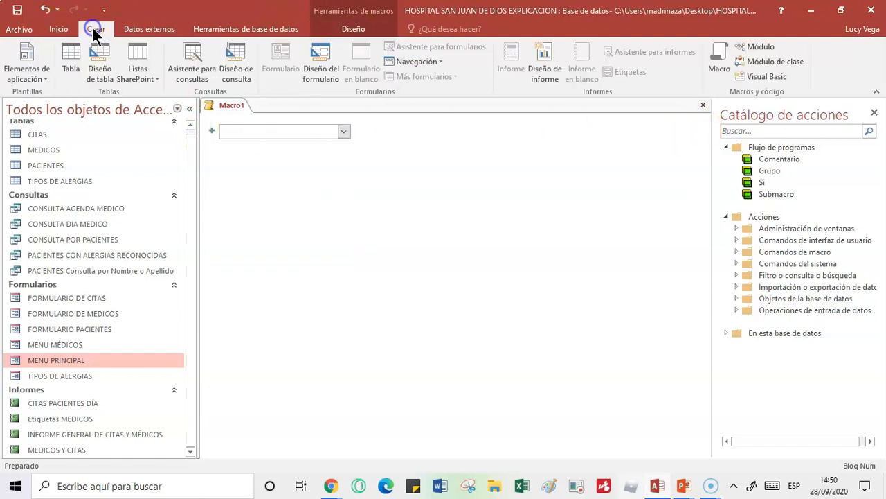
pyautogui.click(718, 58)
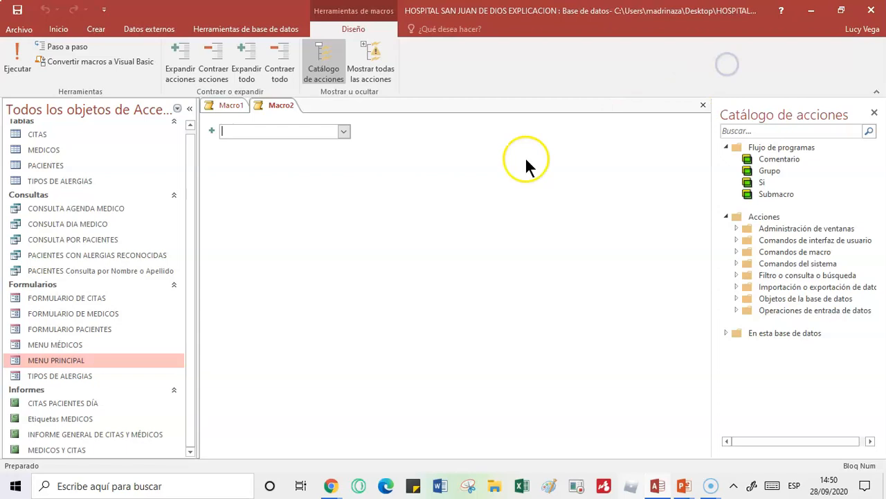
pyautogui.rightClick(270, 103)
pyautogui.click(309, 128)
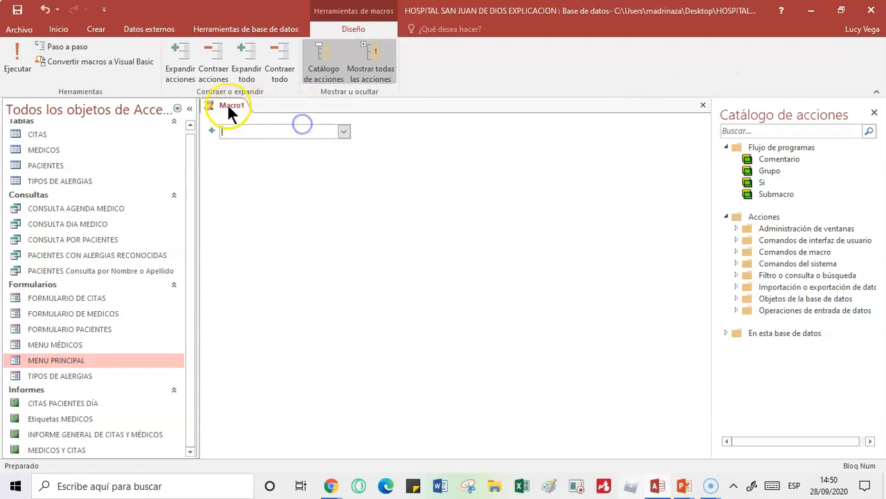
# Add an AbrirFormulario action to the empty macro with MENU PRINCIPAL as the form to open
pyautogui.click(344, 130)
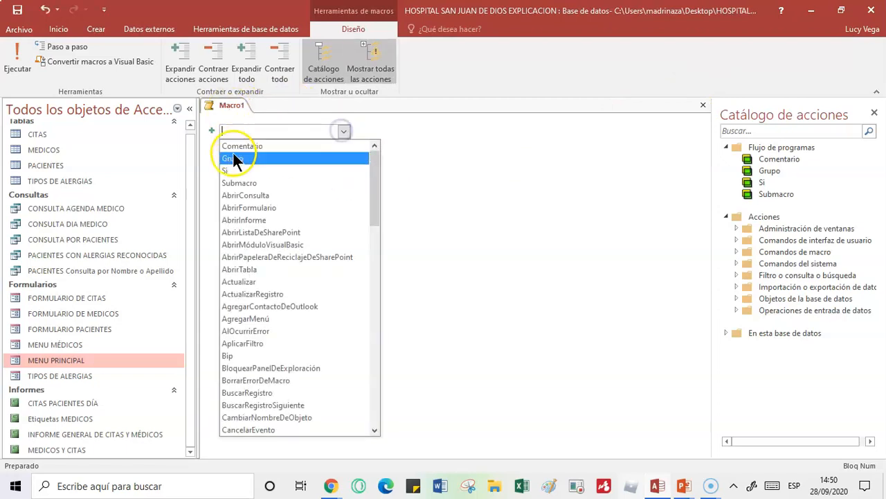
pyautogui.click(248, 207)
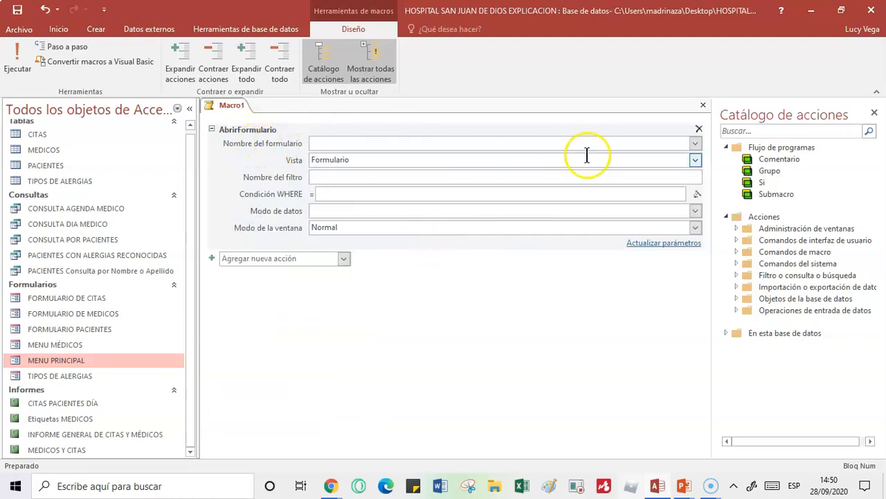
pyautogui.click(695, 144)
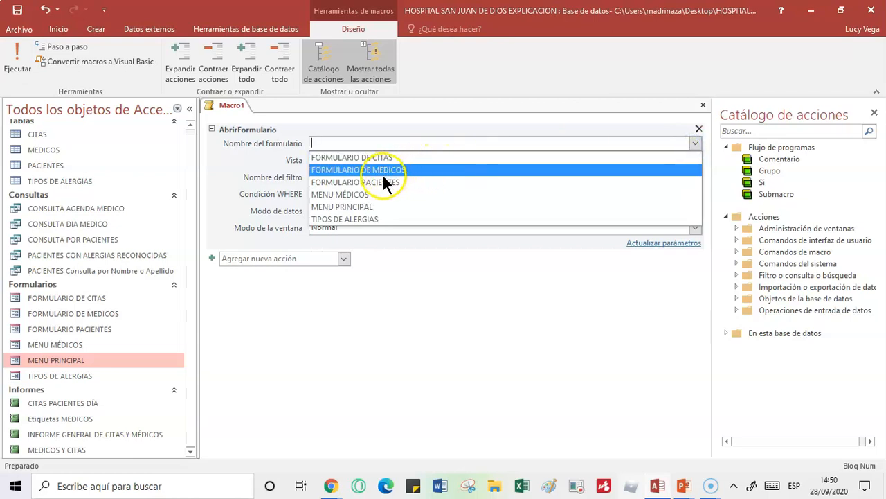
pyautogui.click(334, 206)
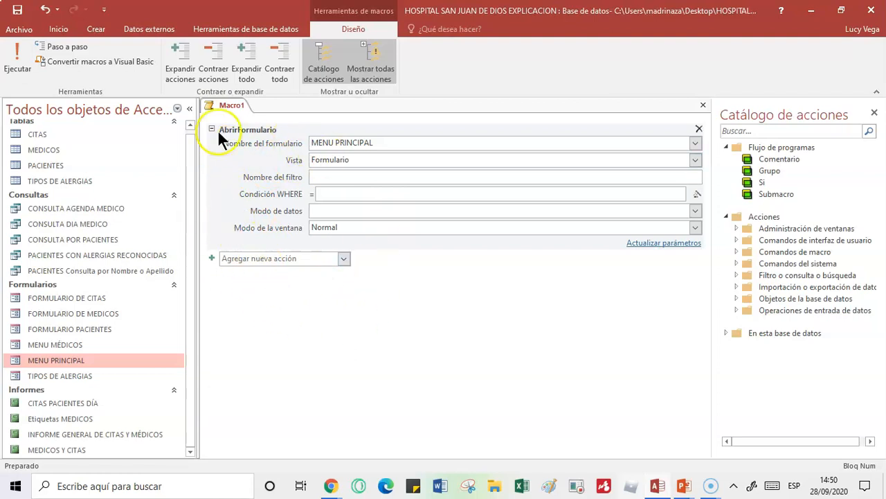
pyautogui.click(344, 259)
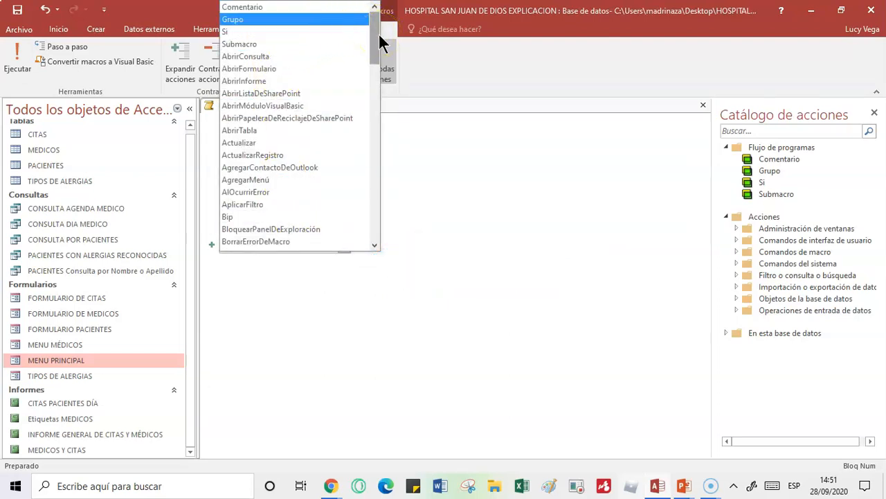
pyautogui.moveTo(379, 35); pyautogui.dragTo(388, 10)
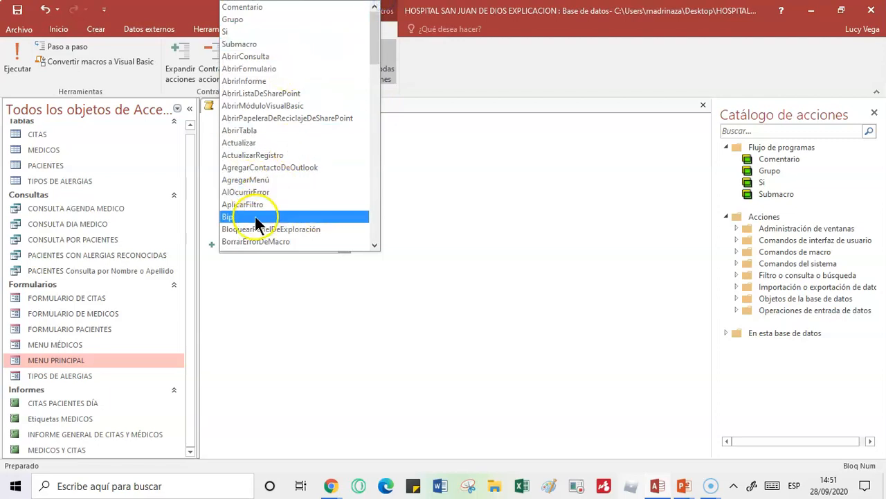
pyautogui.click(470, 329)
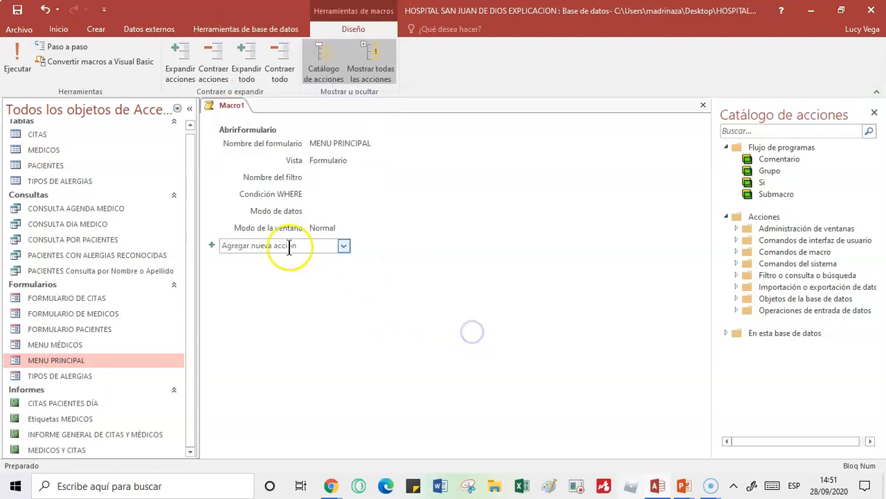
# Save the macro as "abrir menu principal" and close it
pyautogui.rightClick(238, 104)
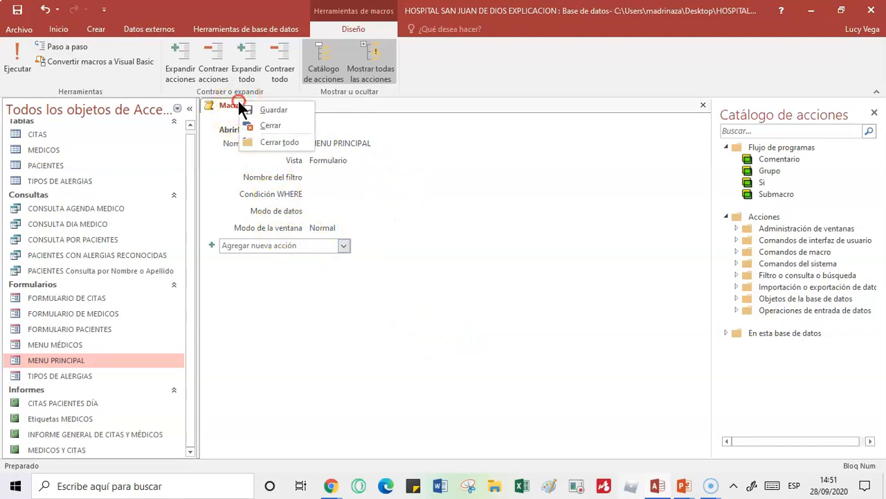
pyautogui.click(268, 111)
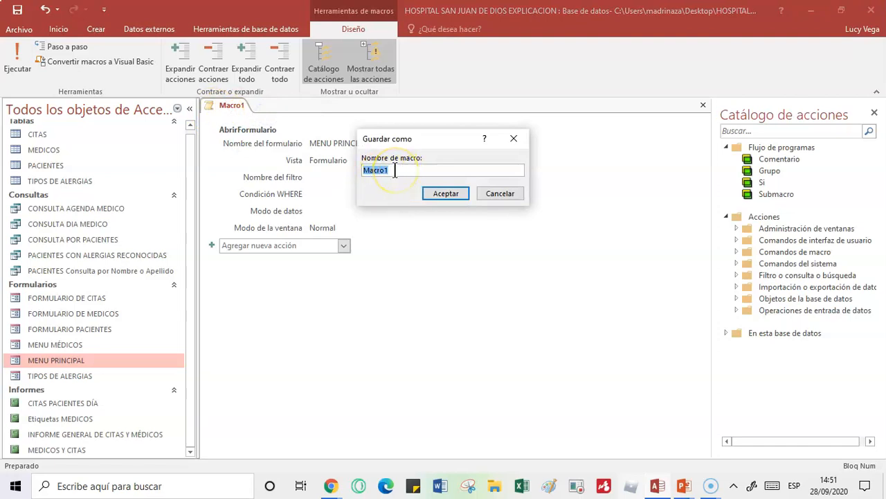
pyautogui.write('abrir menu principal')
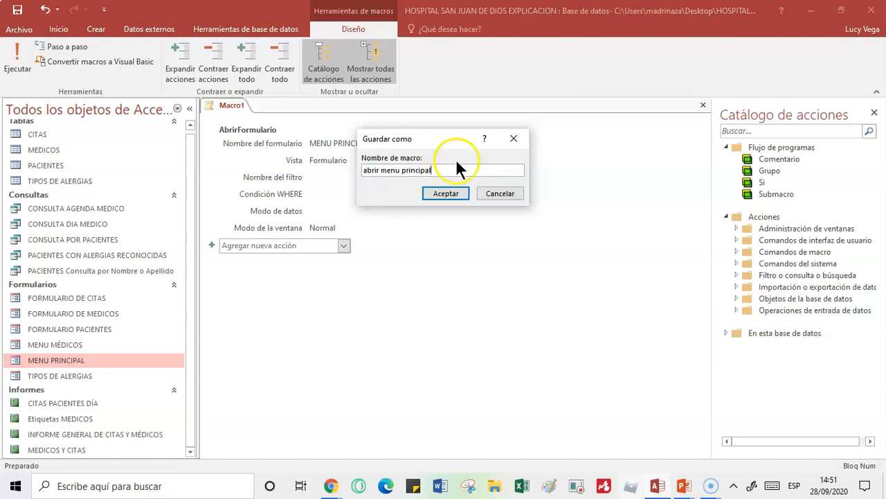
pyautogui.click(451, 193)
pyautogui.rightClick(239, 105)
pyautogui.click(279, 124)
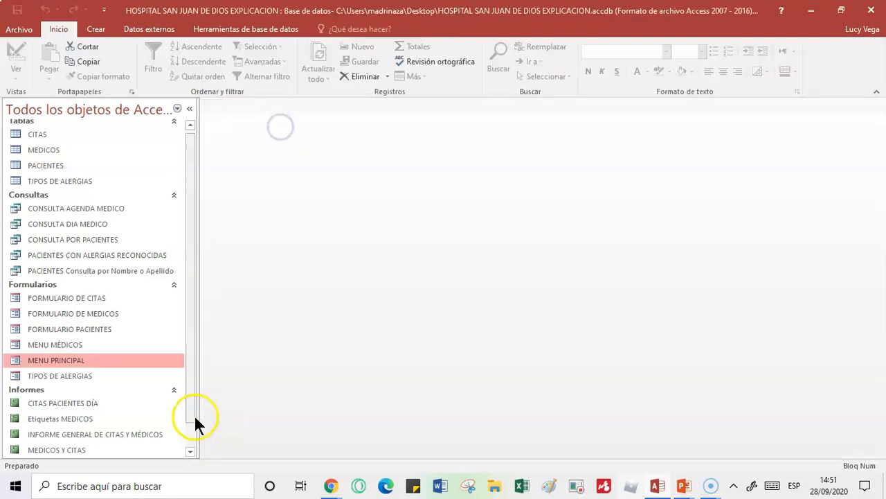
# Run the "abrir menu principal" macro from the list of database objects
pyautogui.click(190, 451)
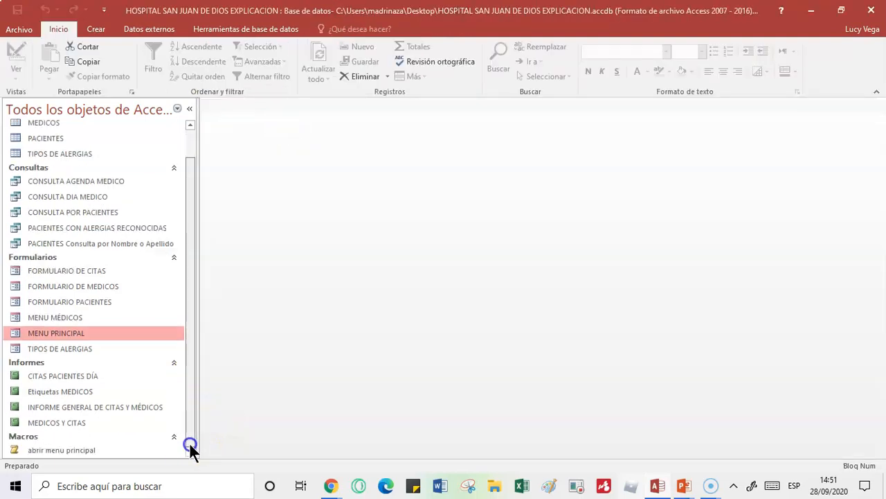
pyautogui.click(46, 451)
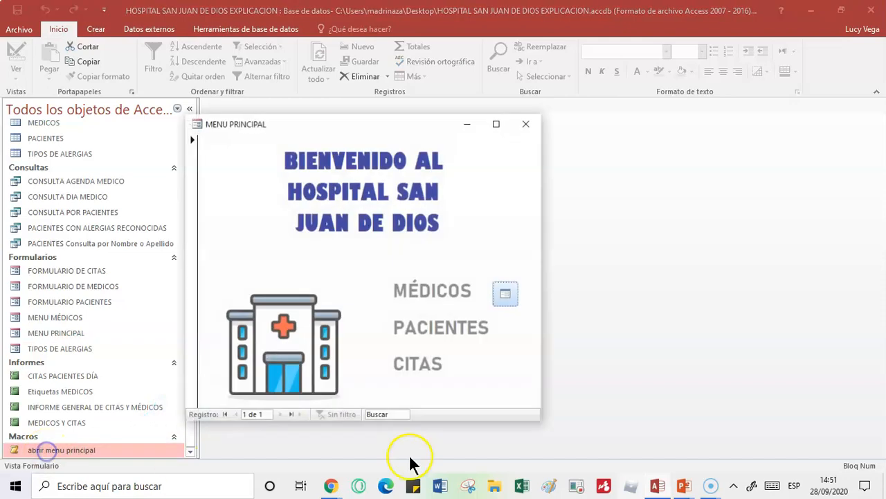
# Close the MENU PRINCIPAL form, then test the "abrir menu principal" macro once more and close the form it opens
pyautogui.moveTo(364, 122); pyautogui.dragTo(519, 124)
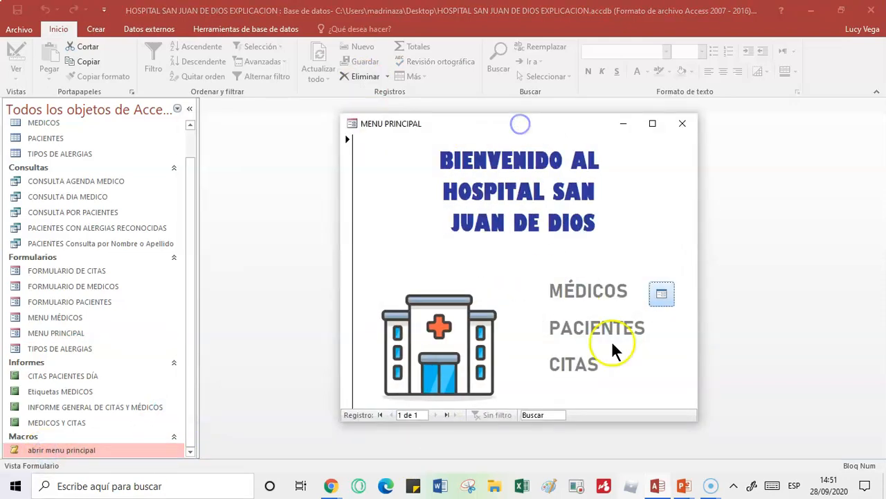
pyautogui.click(682, 125)
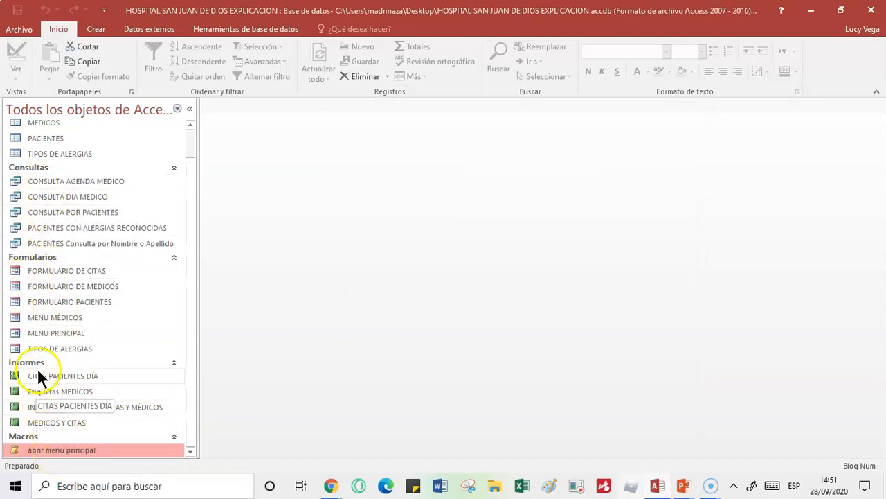
pyautogui.doubleClick(77, 451)
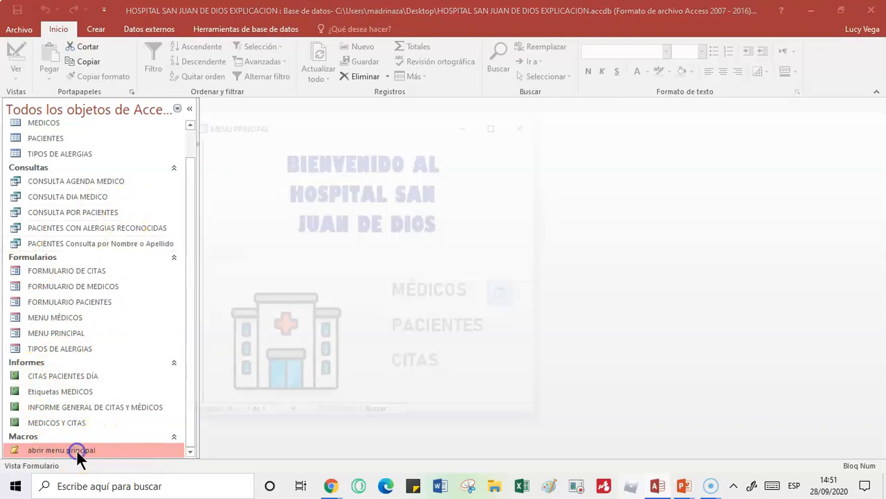
pyautogui.moveTo(342, 123); pyautogui.dragTo(439, 122)
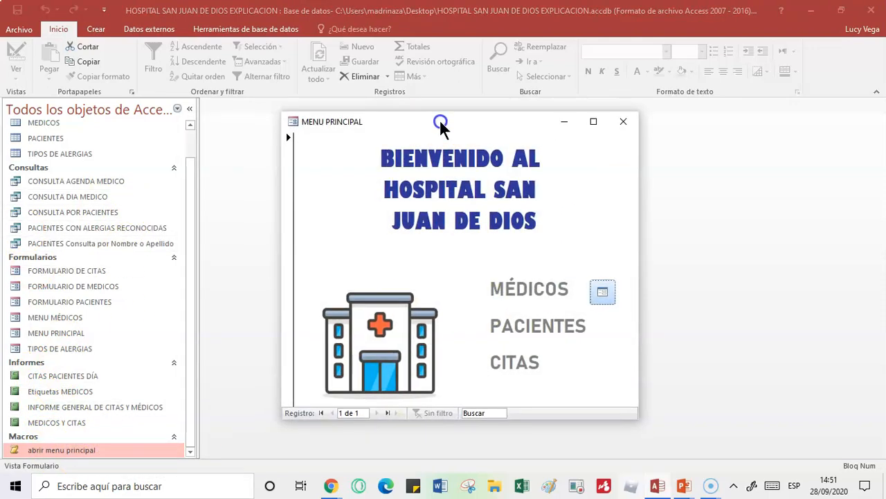
pyautogui.click(625, 123)
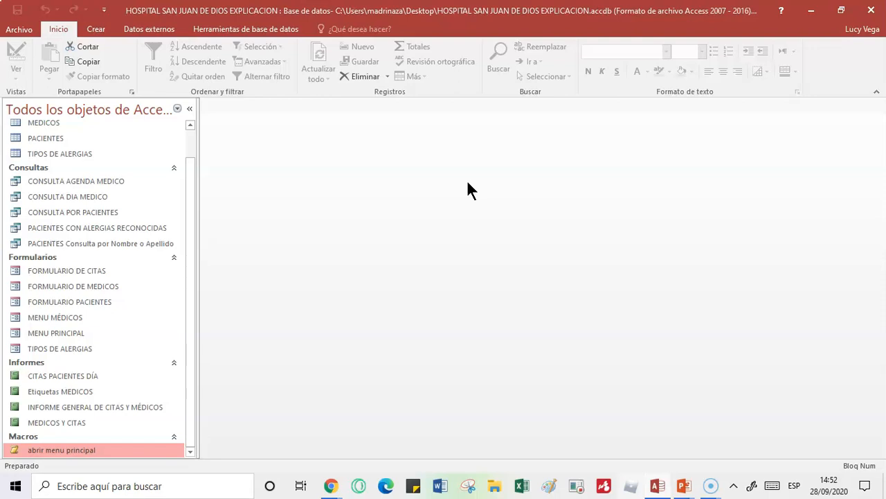
pyautogui.click(189, 108)
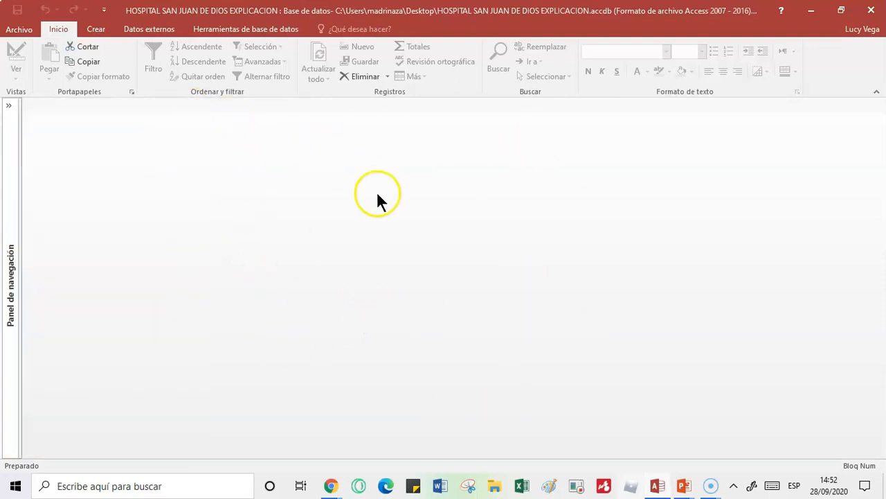
pyautogui.click(8, 105)
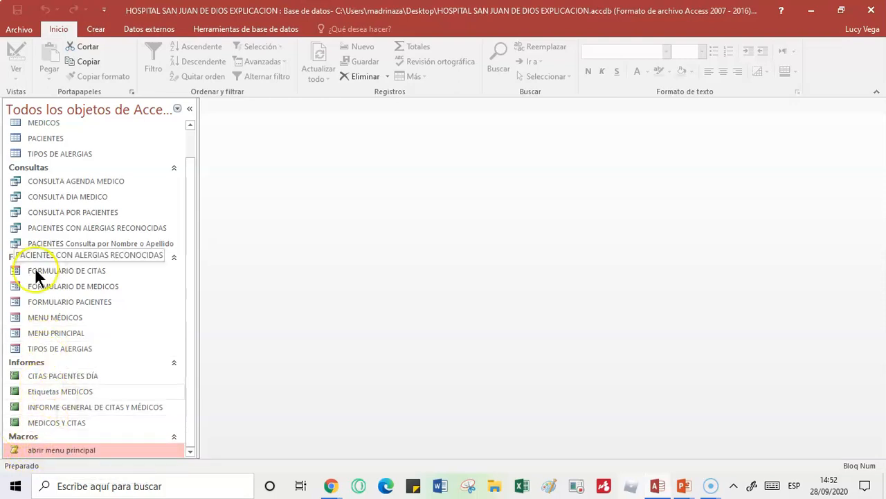
# Rename the "abrir menu principal" macro as autoexec
pyautogui.rightClick(40, 450)
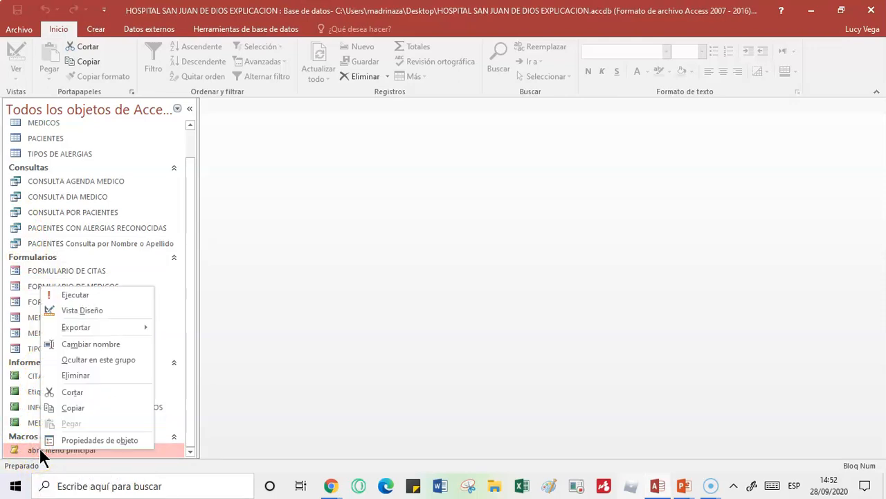
pyautogui.click(124, 345)
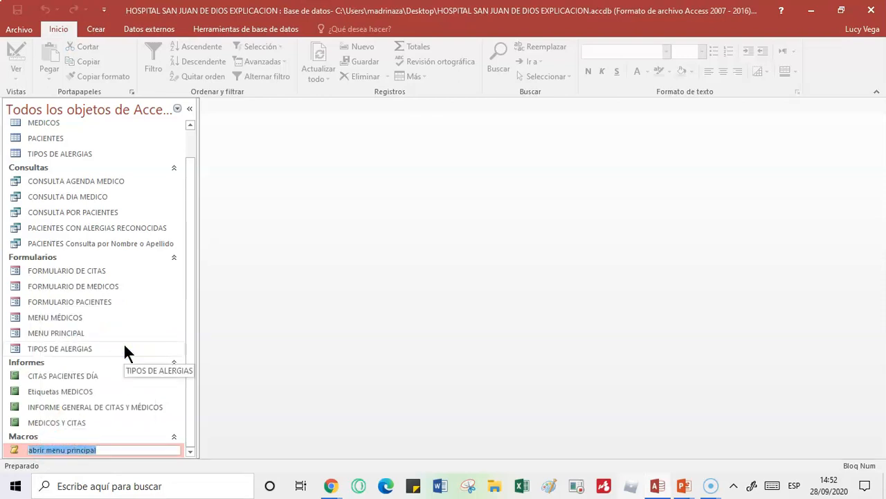
pyautogui.write('autoex')
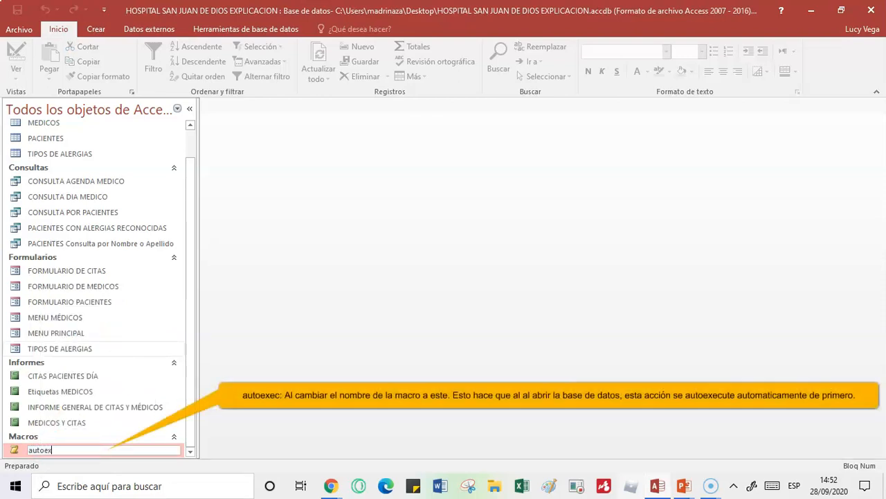
pyautogui.write('cec')
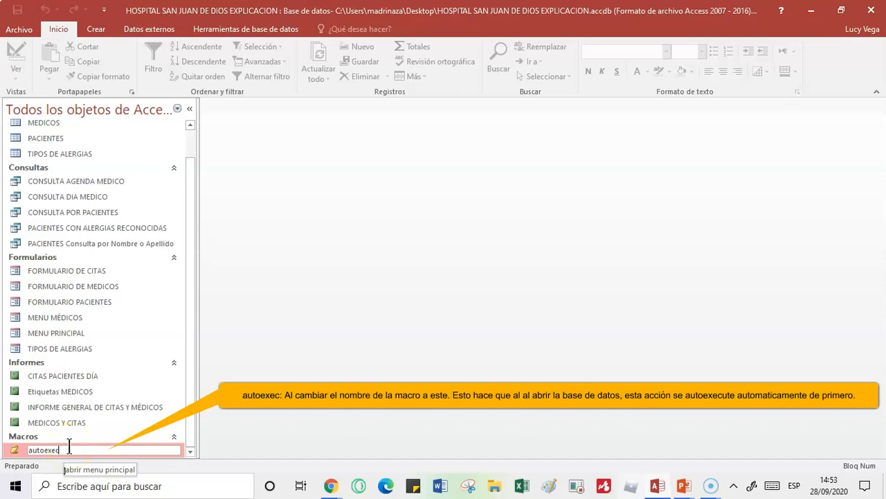
pyautogui.press('Return')
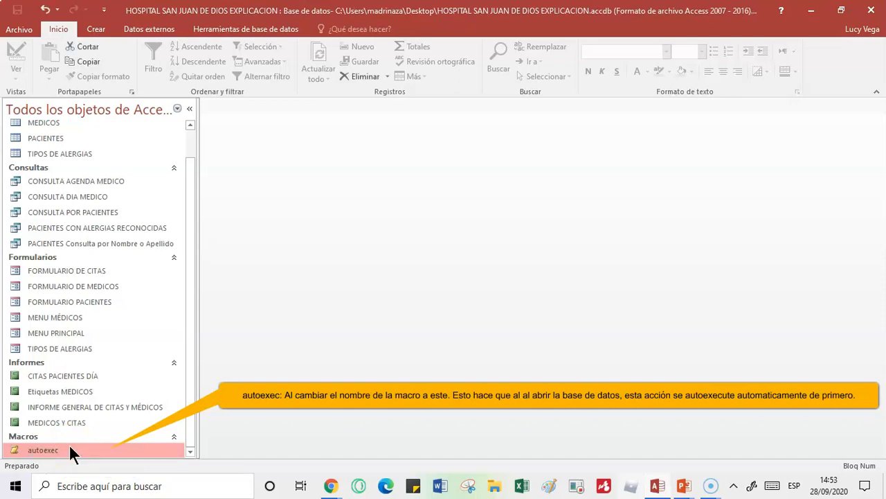
# Run the autoexec macro and close the MENU PRINCIPAL form it opens
pyautogui.click(43, 450)
pyautogui.doubleClick(38, 449)
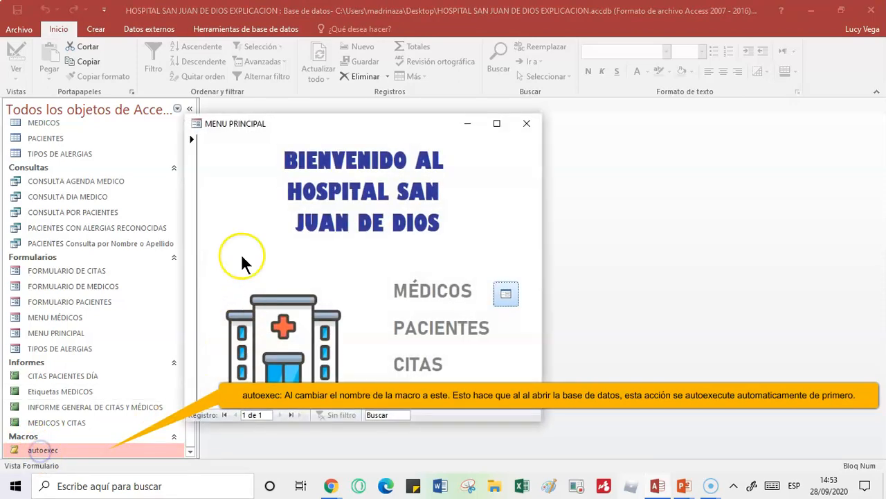
pyautogui.click(526, 124)
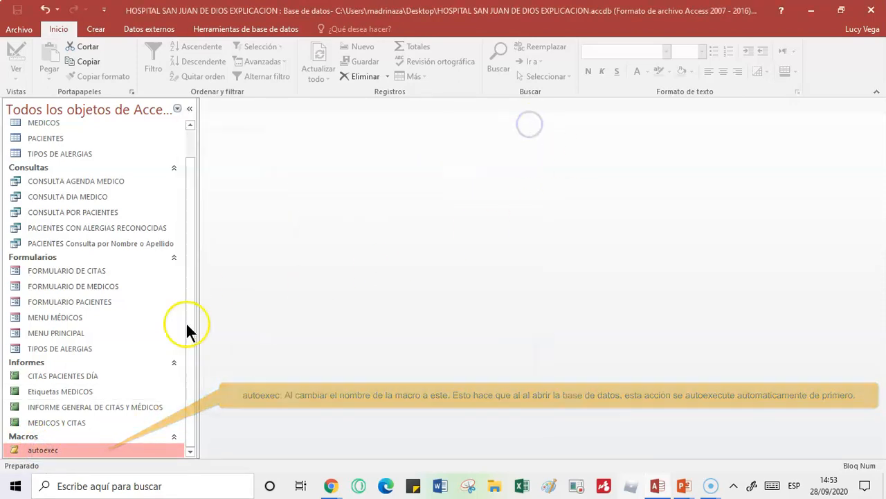
# Save the database as an Access database named HOSPITAL SAN JUAN DE DIOS EXPLICACION in the Escritorio folder, replacing the existing file
pyautogui.click(10, 33)
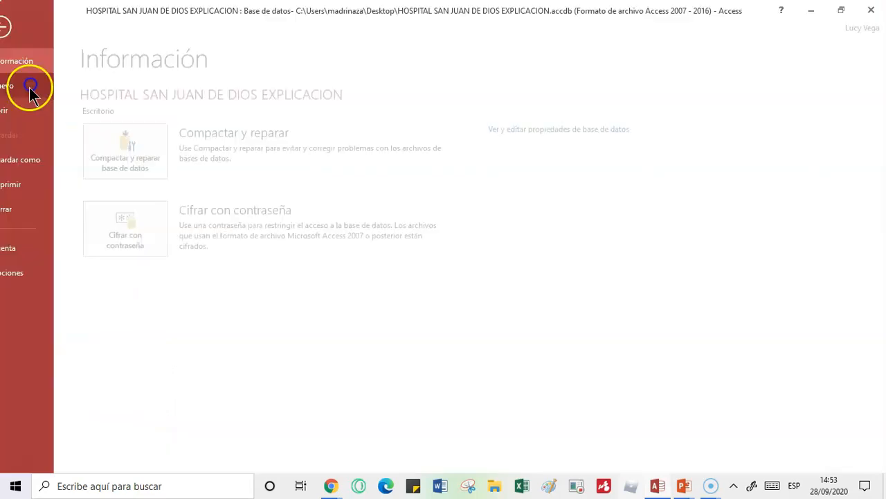
pyautogui.click(43, 160)
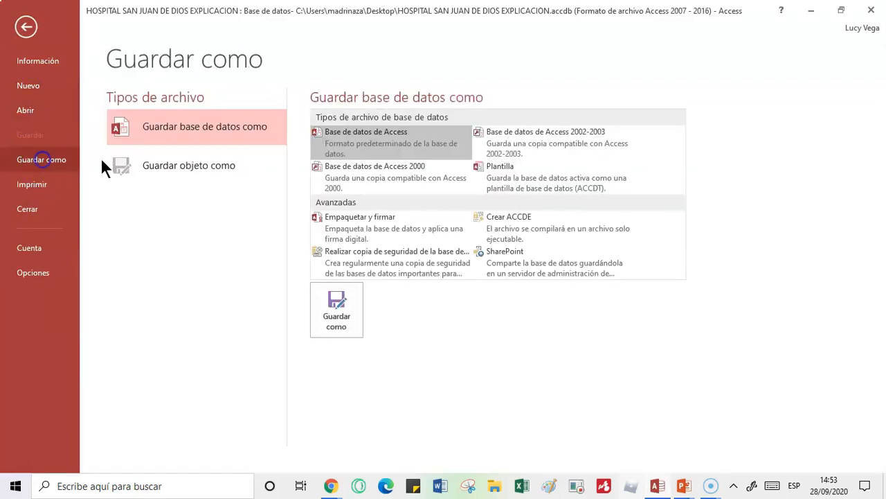
pyautogui.click(331, 323)
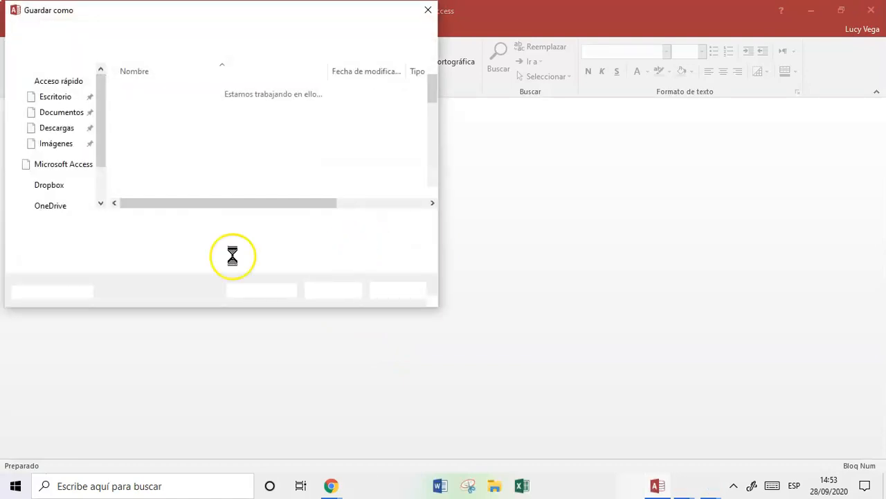
pyautogui.moveTo(99, 173); pyautogui.dragTo(104, 60)
pyautogui.click(57, 96)
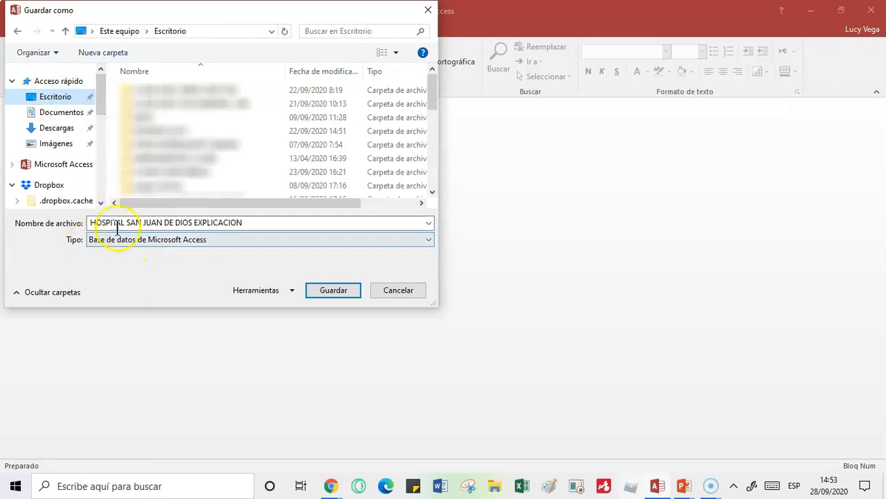
pyautogui.click(333, 289)
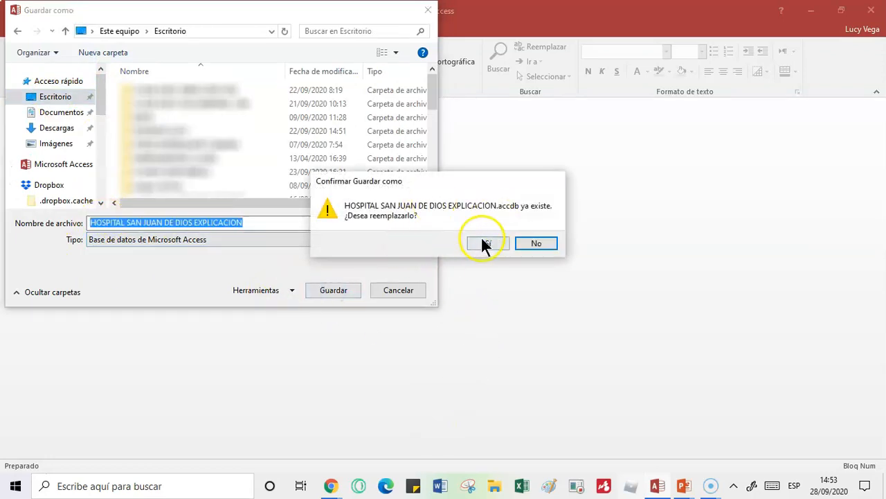
pyautogui.click(489, 241)
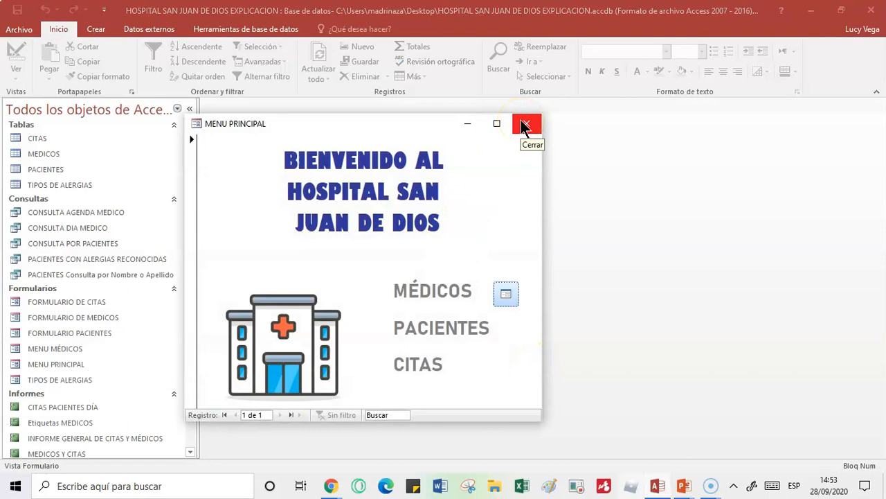
# Close the MENU PRINCIPAL form and Access, and reopen the HOSPITAL SAN JUAN DE DIOS EXPLICACION database from the desktop
pyautogui.click(523, 125)
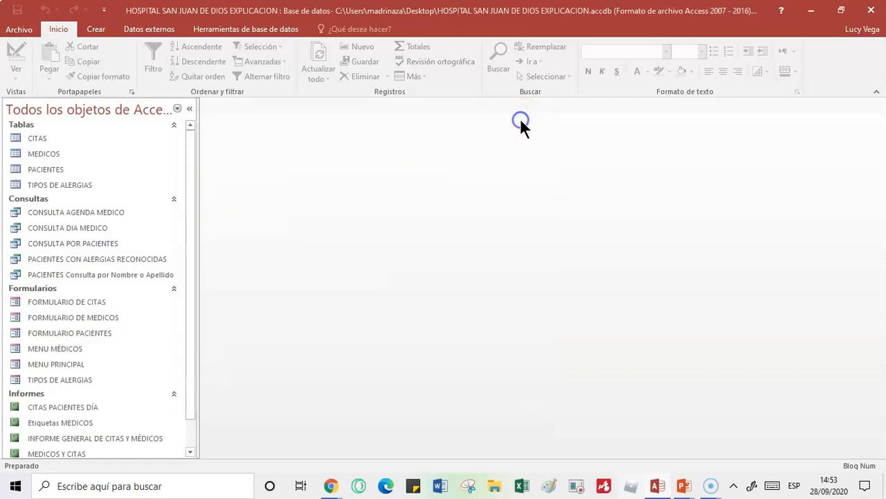
pyautogui.click(873, 11)
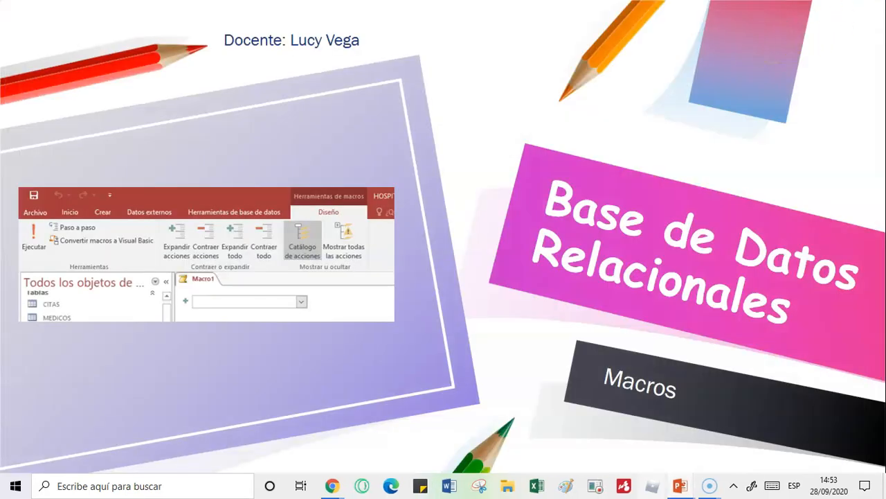
pyautogui.hotkey('alt', 'Tab')
pyautogui.click(28, 165)
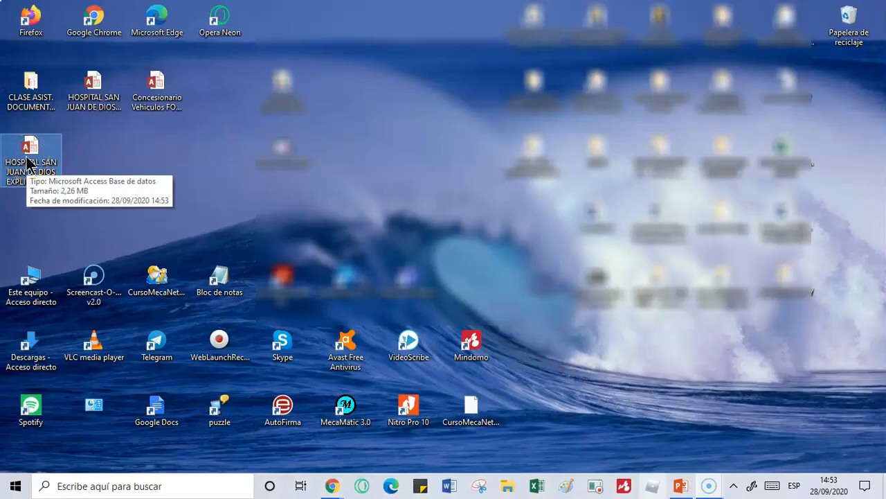
pyautogui.doubleClick(53, 148)
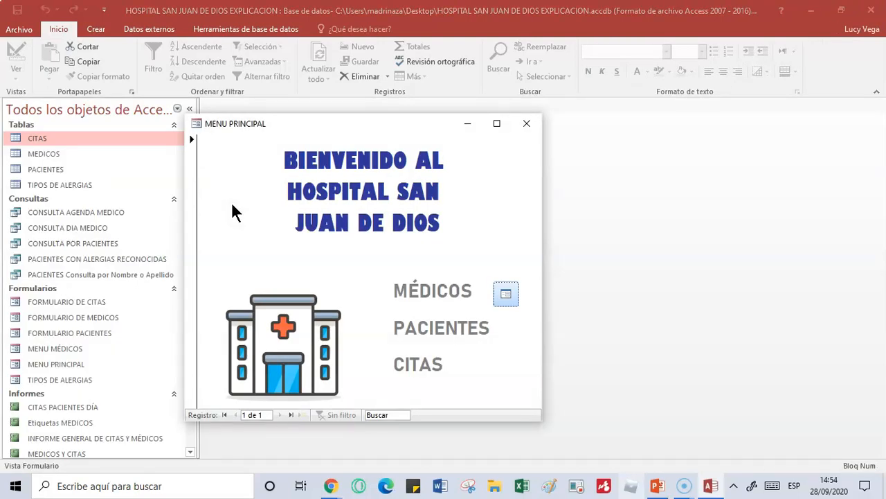
# Move the MENU PRINCIPAL form away from the object list and locate the autoexec macro in the list
pyautogui.moveTo(302, 121); pyautogui.dragTo(444, 117)
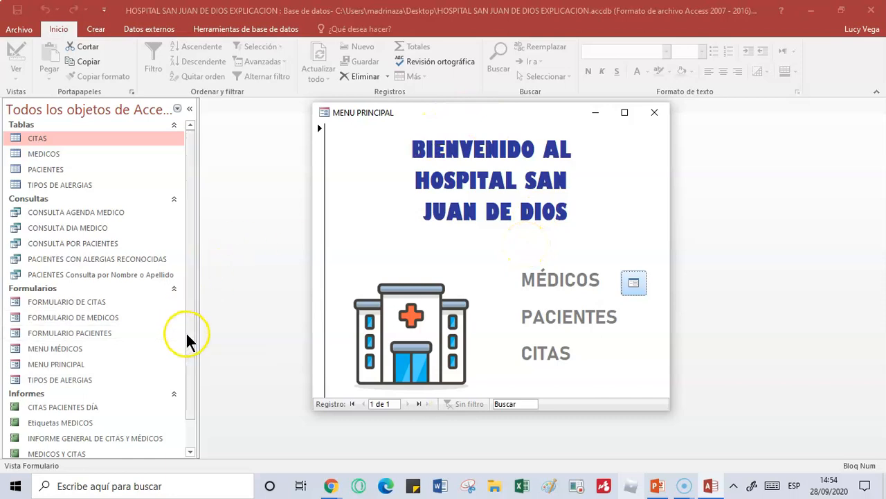
pyautogui.moveTo(188, 339); pyautogui.dragTo(188, 425)
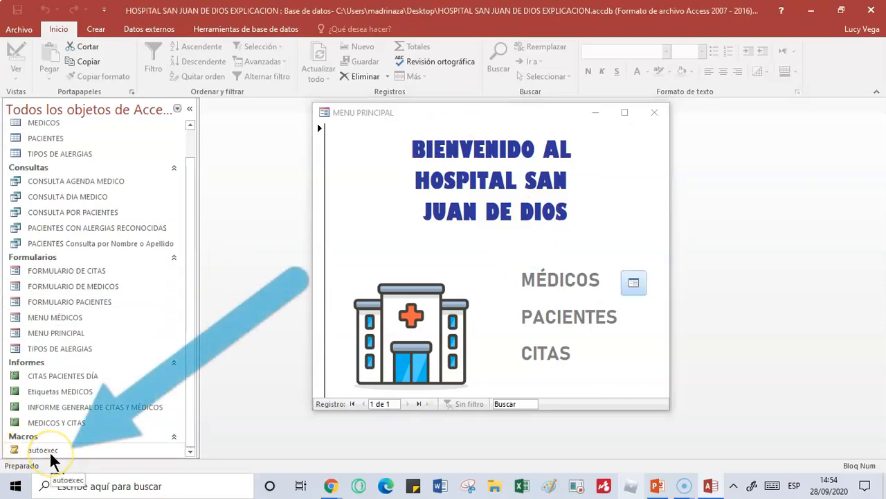